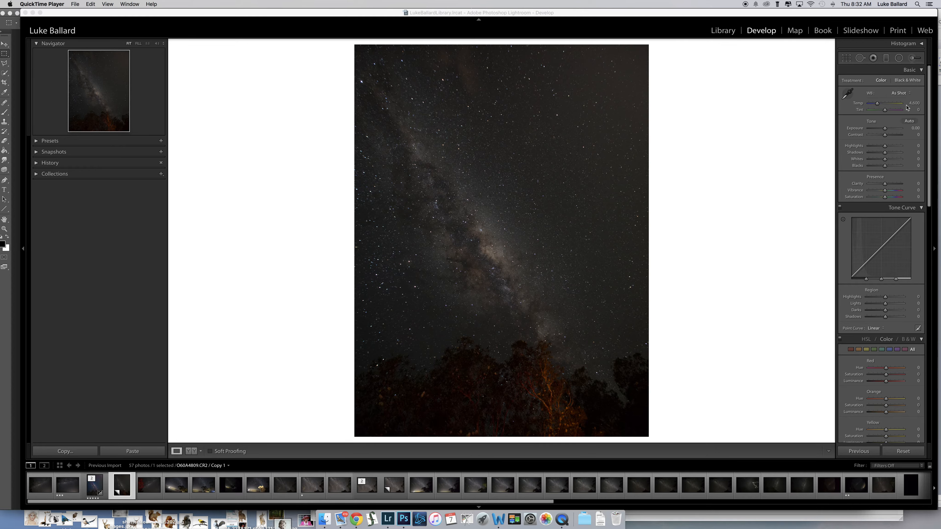
Set the photo's Exposure to +0.60, Highlights to -69, Shadows to +49, Whites to +26 and Blacks to +46
left_click(886, 130)
left_click_drag(886, 129, 887, 130)
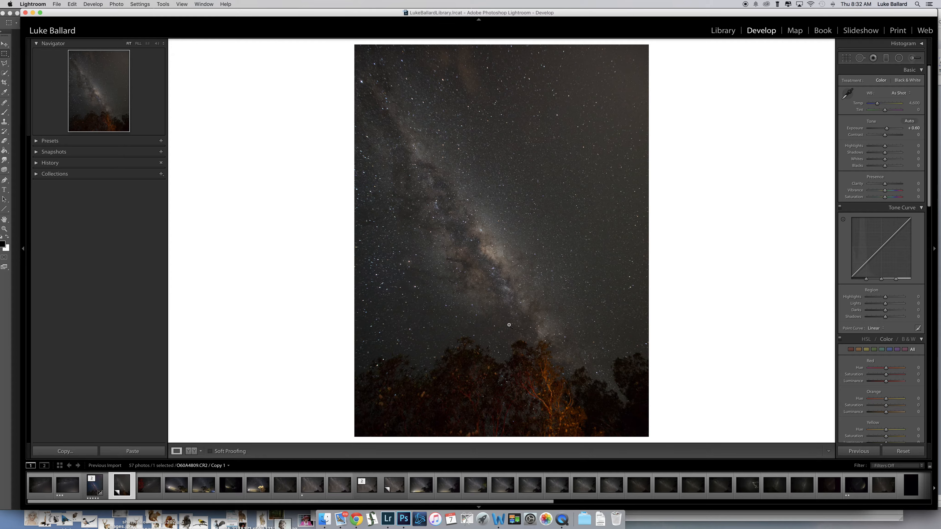
left_click(874, 146)
left_click_drag(889, 161, 890, 161)
left_click(893, 166)
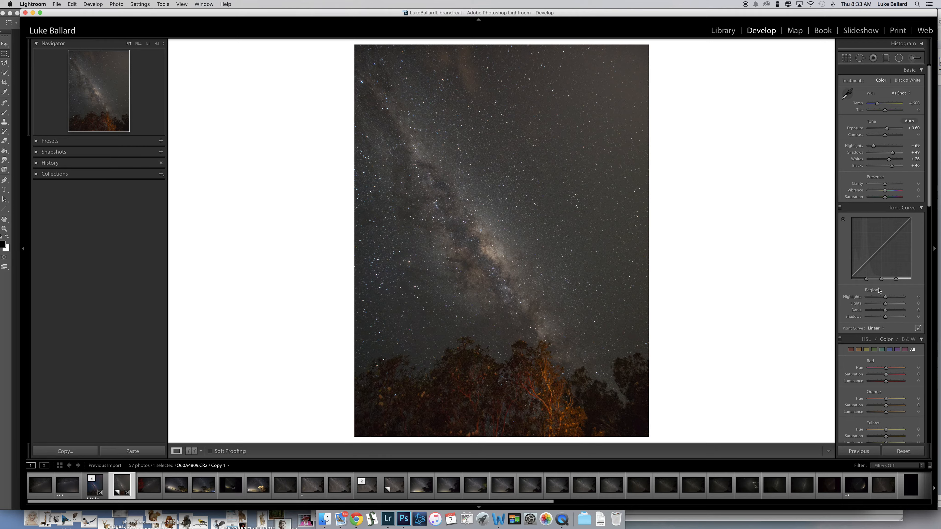
Shape the tone curve regions with Highlights at -67, Lights at -26, Darks at +11 and Shadows at +5
left_click(873, 297)
mouse_move(884, 304)
left_mouse_down()
mouse_move(872, 304)
mouse_move(888, 314)
left_mouse_up()
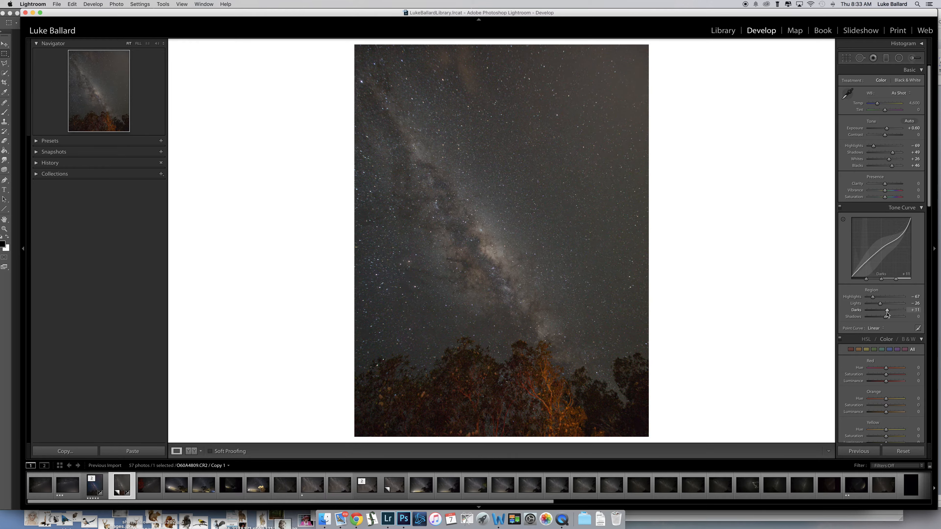
left_click_drag(886, 317, 887, 318)
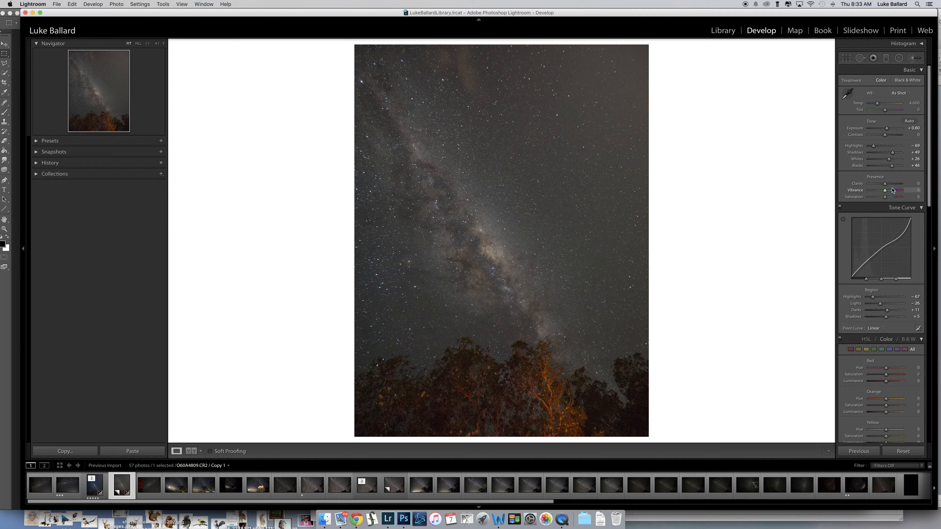
Set Clarity to +93, Vibrance to +29 and overall Saturation to +28, and lower Red saturation to -83 and Orange saturation to -67
left_click_drag(896, 185, 899, 186)
left_click_drag(889, 191, 889, 198)
left_click_drag(886, 374, 875, 407)
scroll(886, 368, "down", 4)
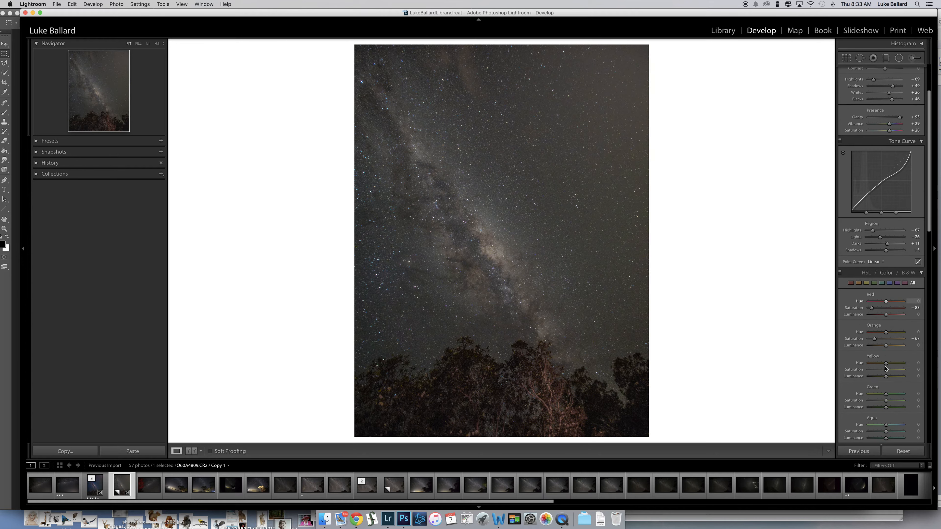
Cool the white balance by setting the colour temperature to 3,609
scroll(887, 368, "up", 5)
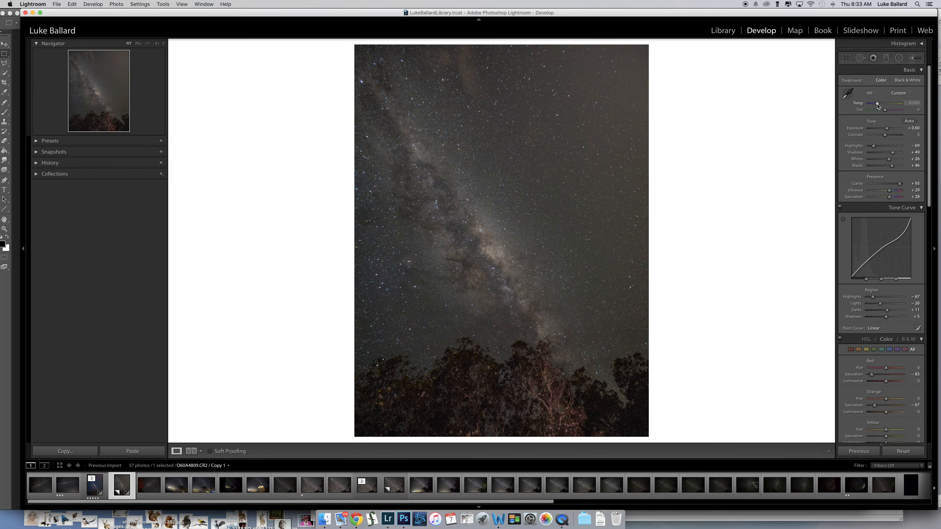
left_click_drag(876, 104, 876, 105)
left_click_drag(876, 107, 874, 106)
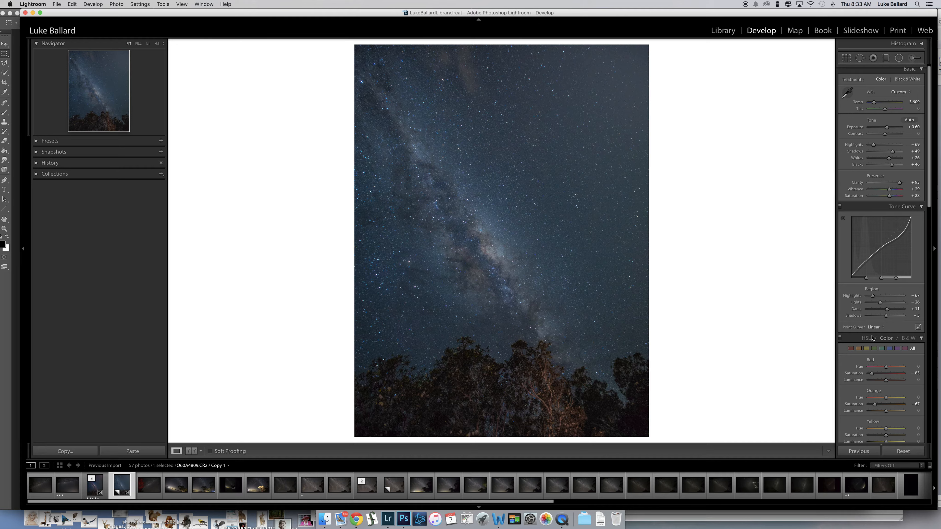
Set the Blue saturation to +23 and luminance to +38, and the Purple saturation to +55
scroll(872, 338, "down", 5)
scroll(872, 338, "down", 2)
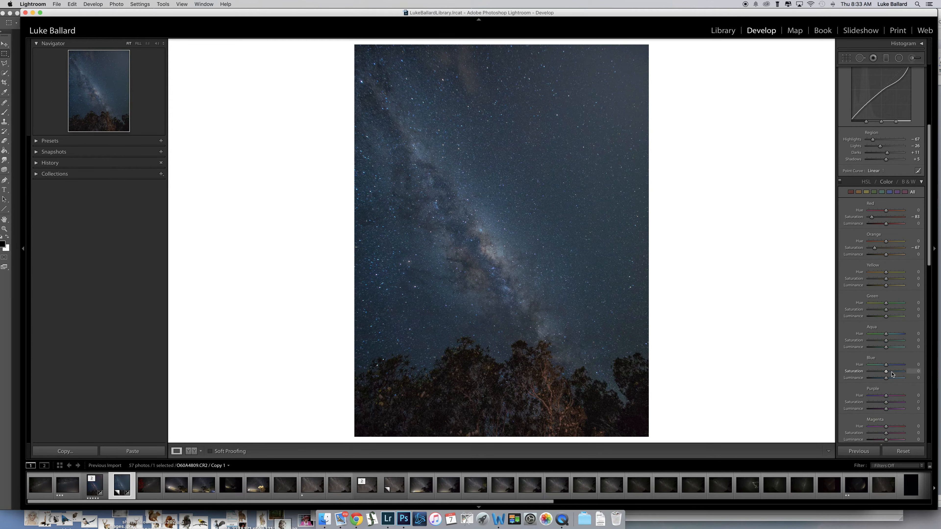
left_click_drag(892, 372, 893, 378)
scroll(890, 373, "down", 1)
scroll(892, 377, "down", 1)
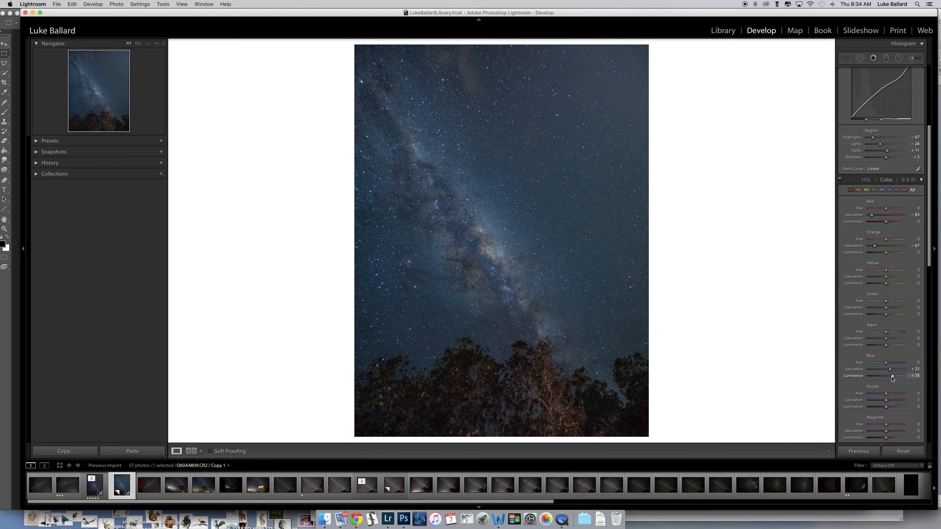
scroll(892, 377, "down", 3)
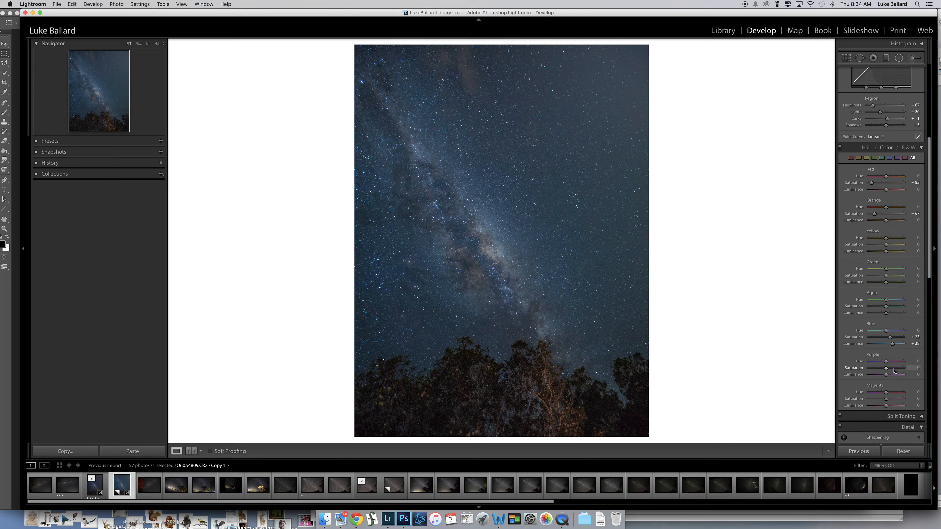
left_click_drag(895, 371, 896, 371)
Set the luminance noise reduction to 37
scroll(887, 319, "up", 10)
scroll(884, 299, "down", 20)
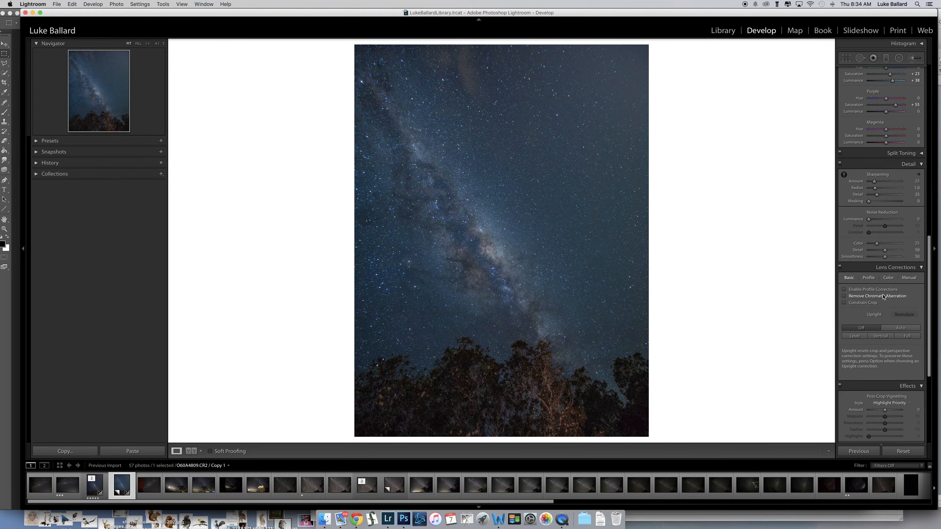
left_click(881, 219)
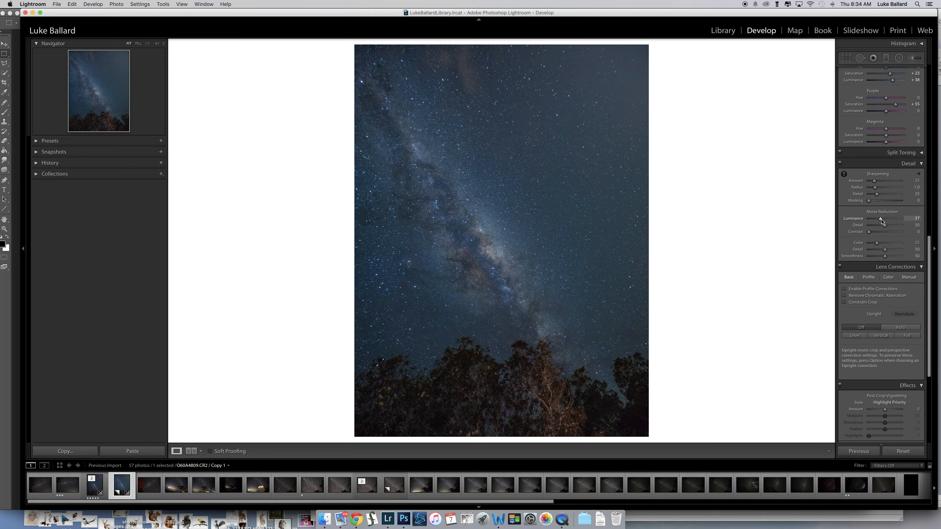
Raise the photo's Vibrance to +50 and its Contrast to +29
scroll(859, 208, "up", 10)
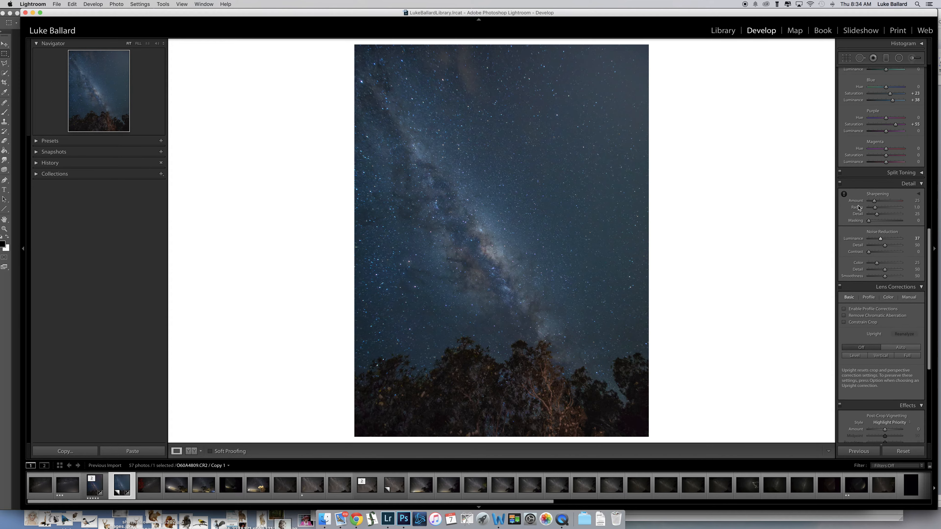
scroll(859, 209, "up", 14)
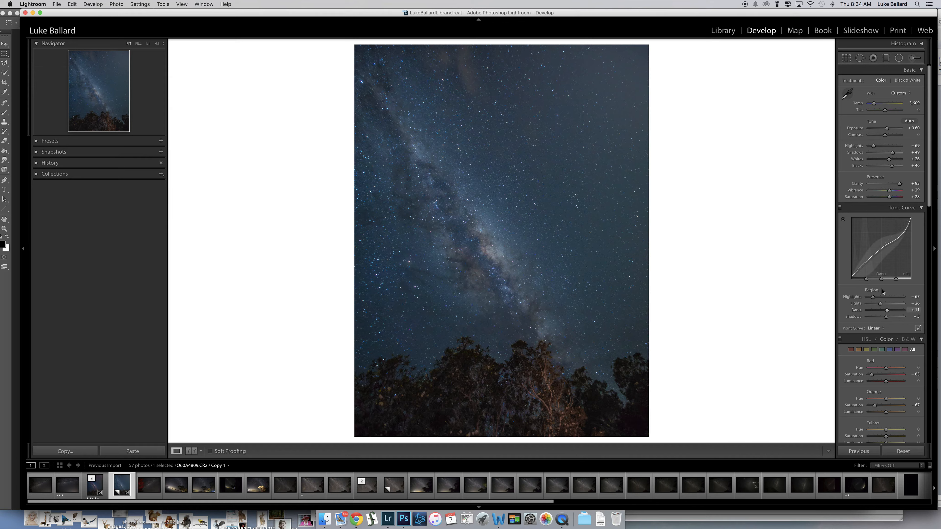
left_click(893, 192)
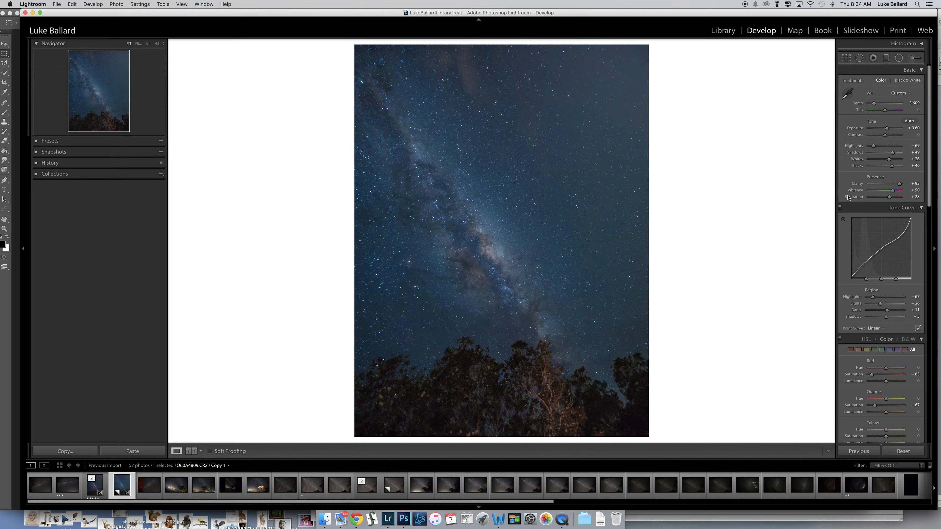
left_click_drag(895, 138, 889, 139)
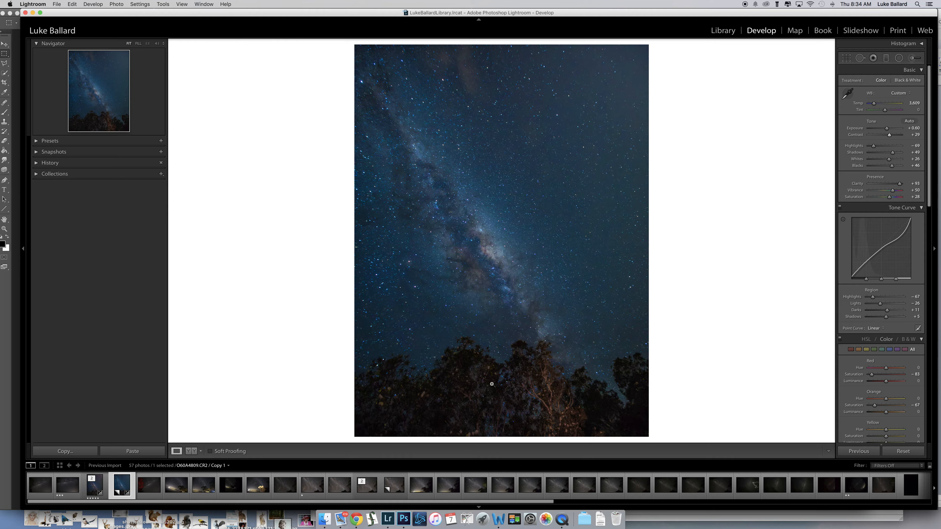
Compare the before and after versions side by side, and open the photo in Adobe Photoshop CC 2015 despite the Camera Raw compatibility notice
left_click(189, 451)
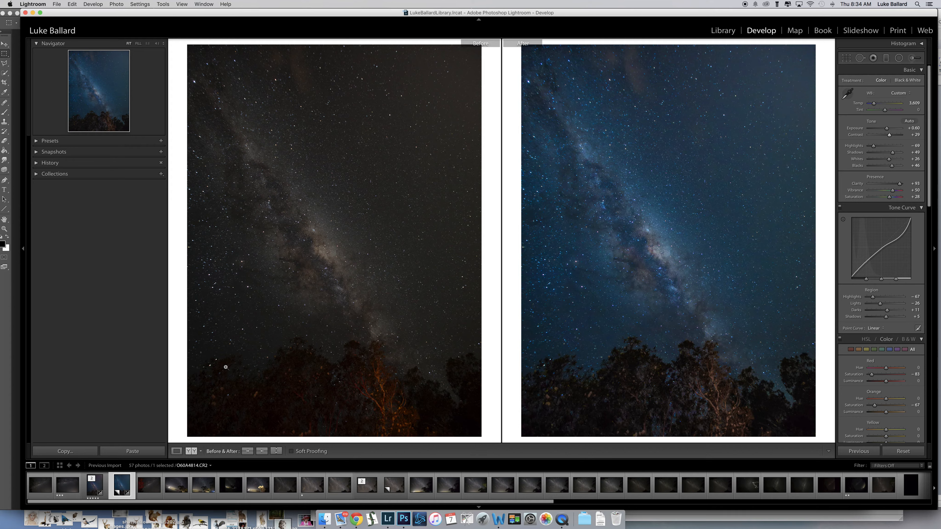
right_click(648, 327)
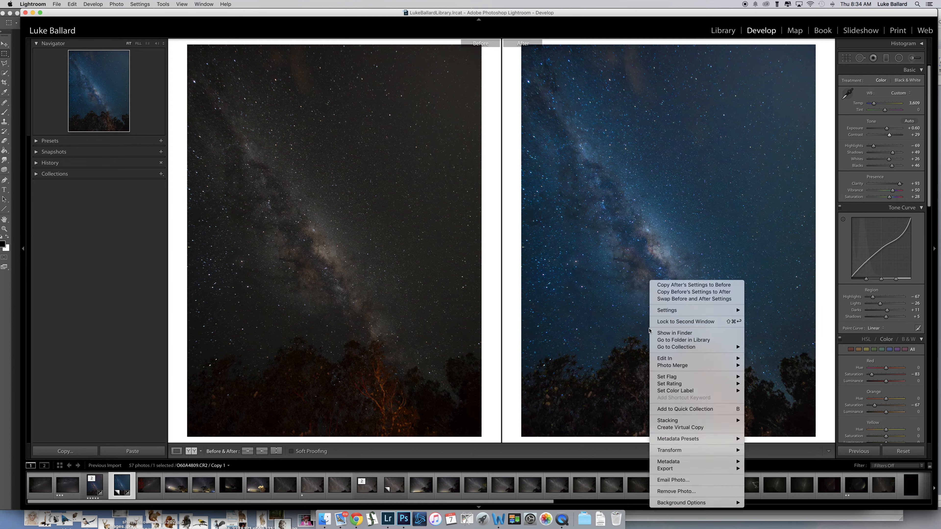
mouse_move(686, 359)
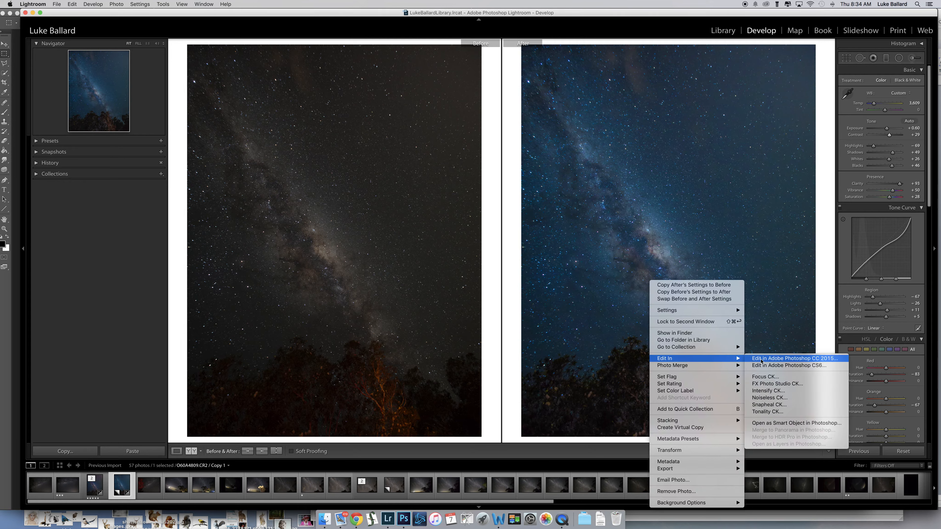
left_click(771, 360)
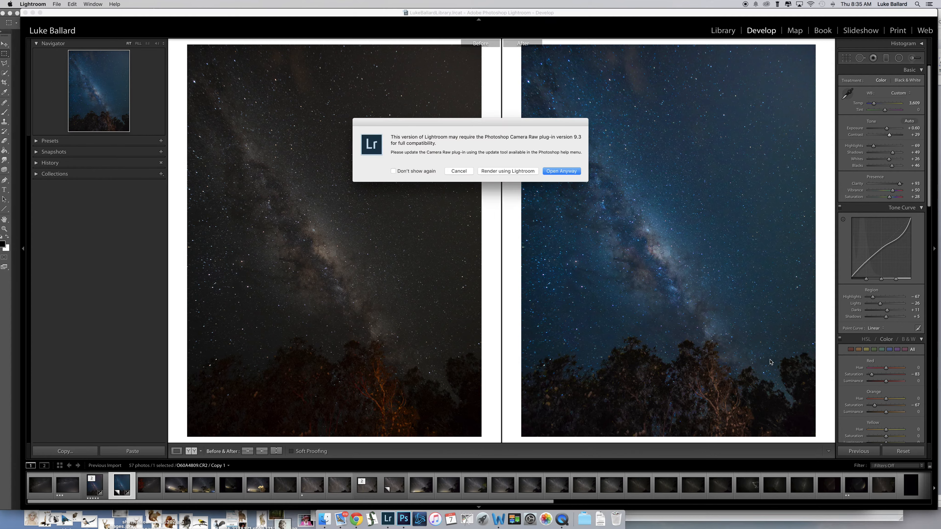
left_click(567, 171)
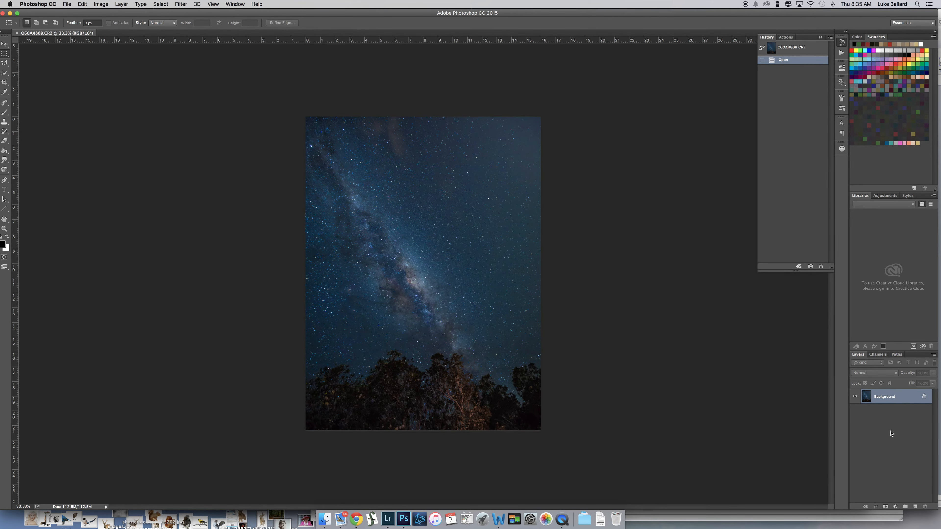
Duplicate the Background layer within the same document, keeping the suggested name
right_click(891, 400)
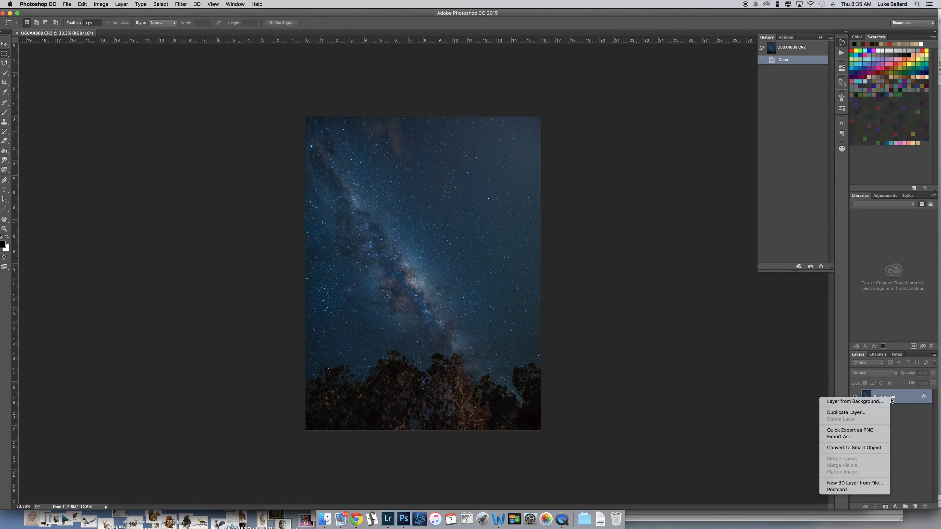
left_click(878, 412)
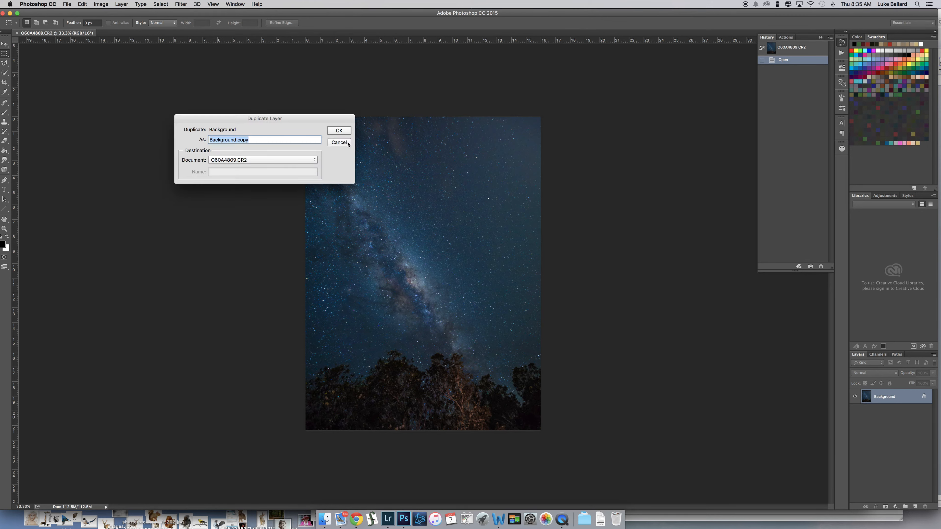
key("Return")
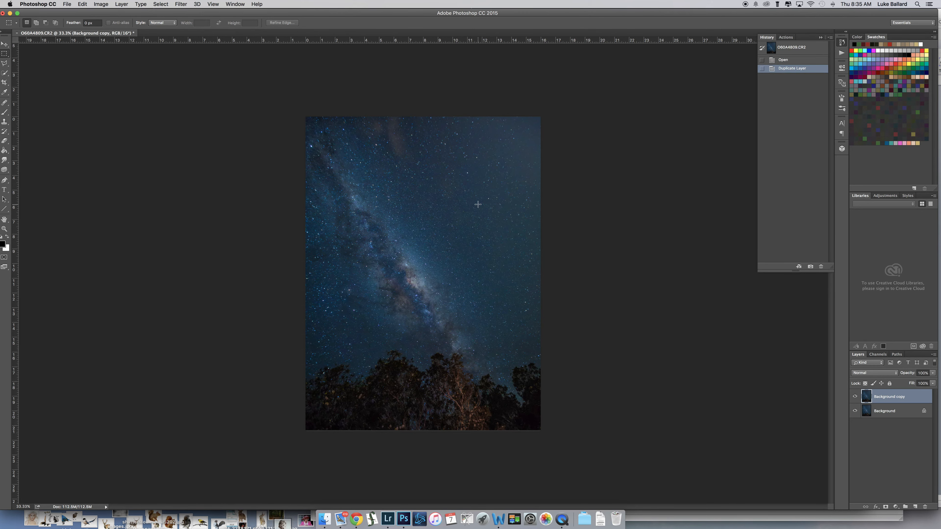
Set the duplicated layer's blending mode to Color Dodge
left_click(873, 374)
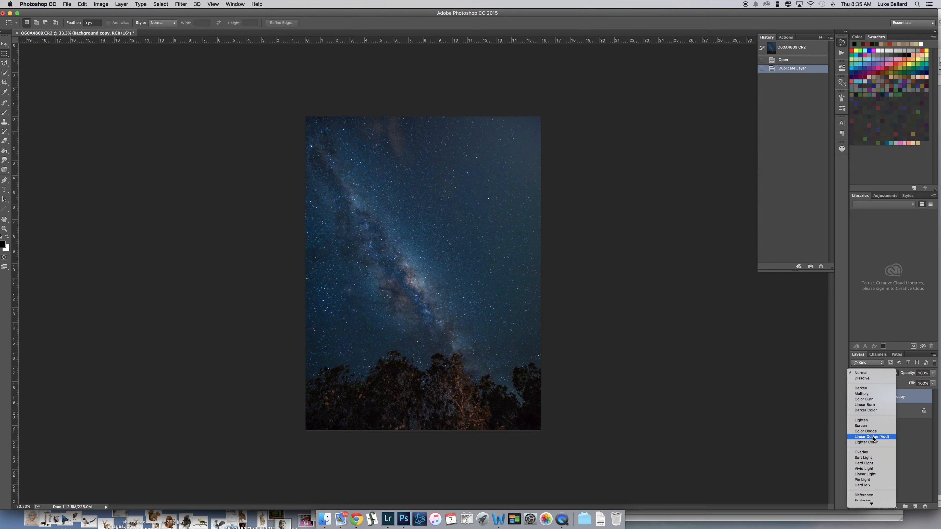
scroll(873, 439, "down", 3)
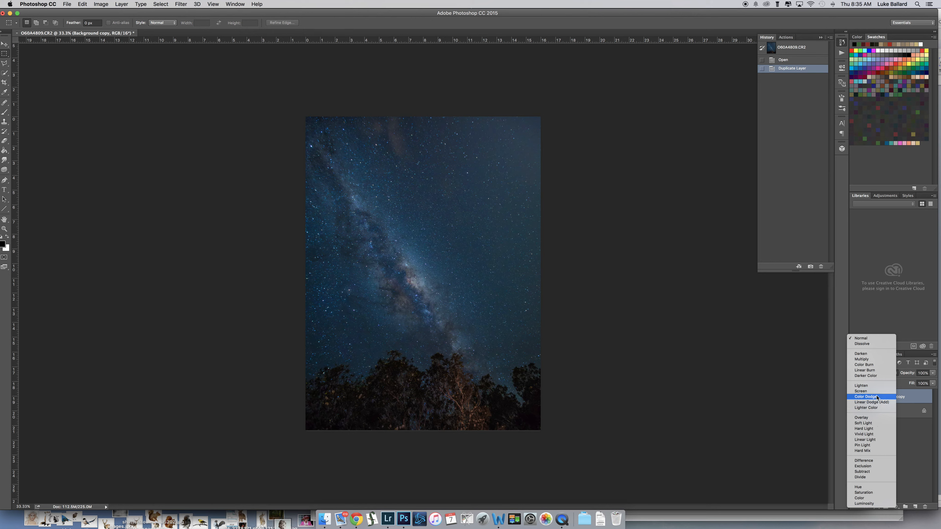
left_click(877, 397)
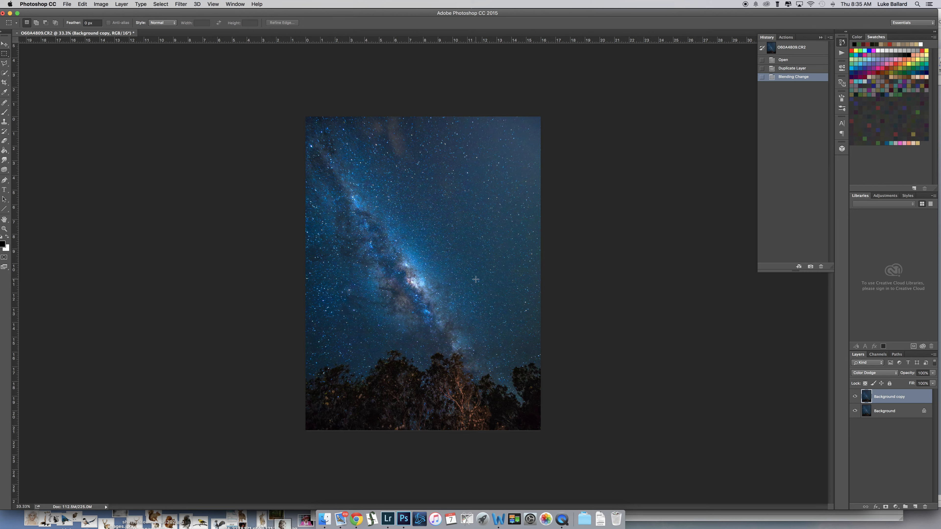
Save the image as a JPEG named milkyway in the Documents folder, with quality 12 and the Progressive format option
key("super+s")
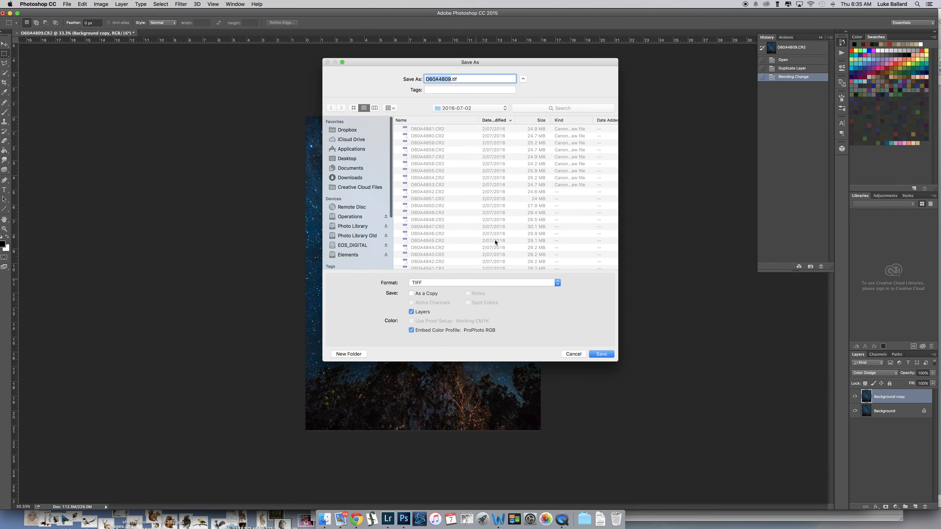
type("mil")
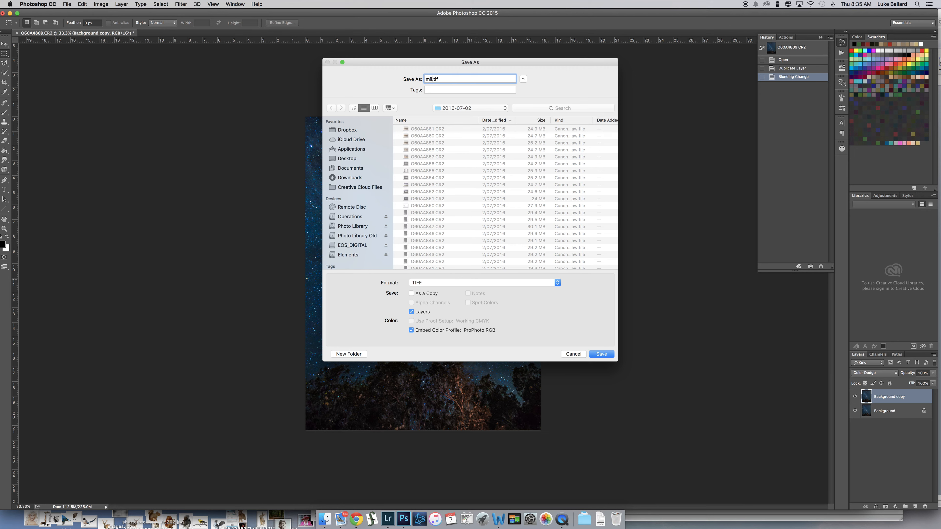
key("BackSpace")
type("lkyway")
left_click(452, 285)
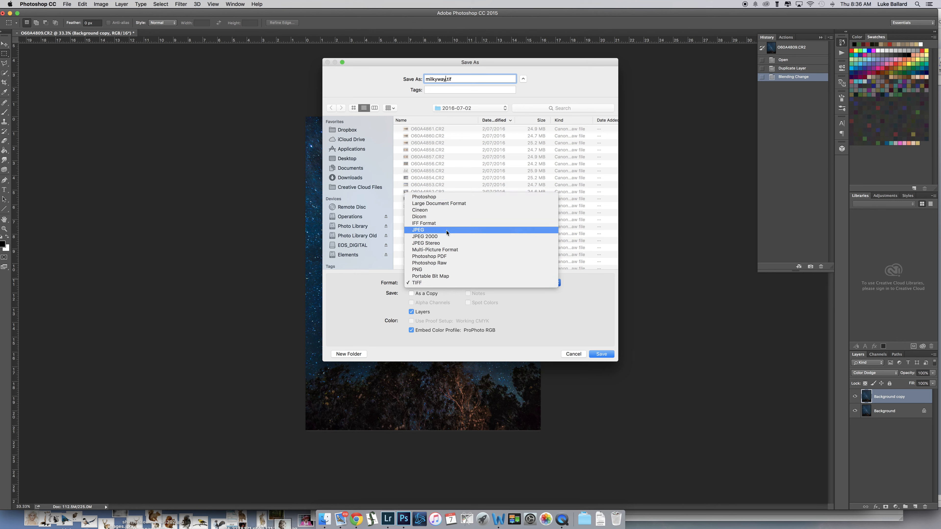
left_click(447, 231)
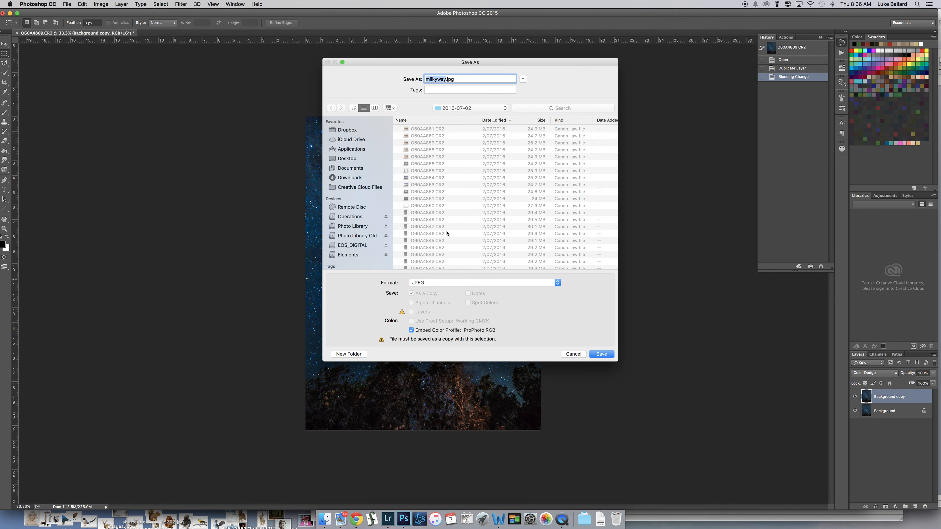
left_click(350, 168)
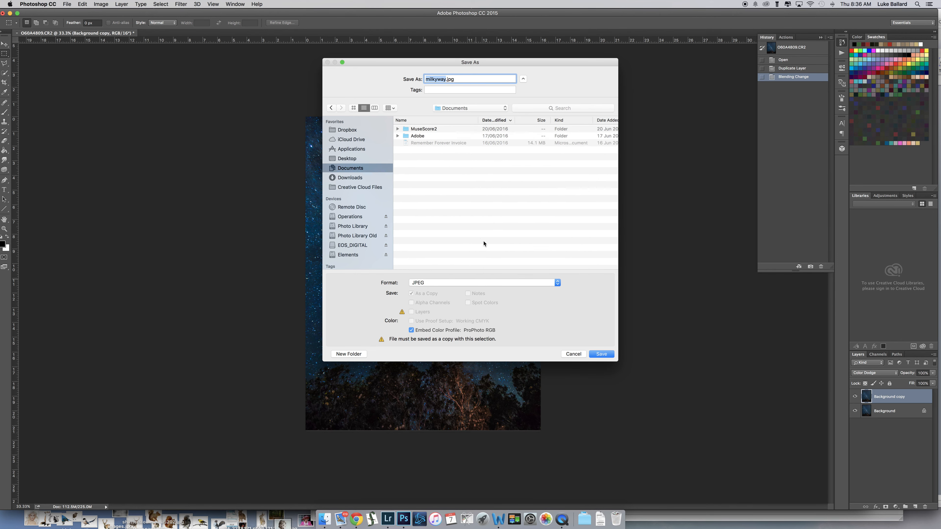
left_click(606, 354)
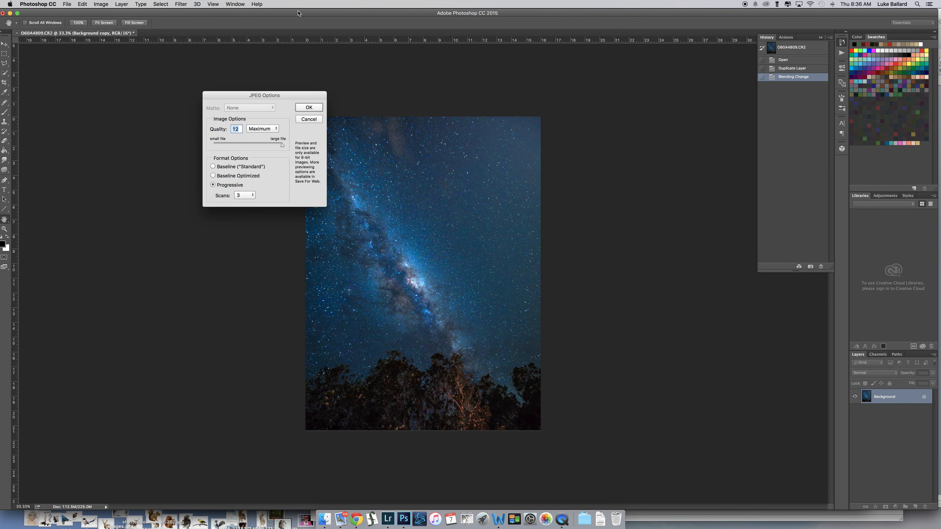
left_click(309, 108)
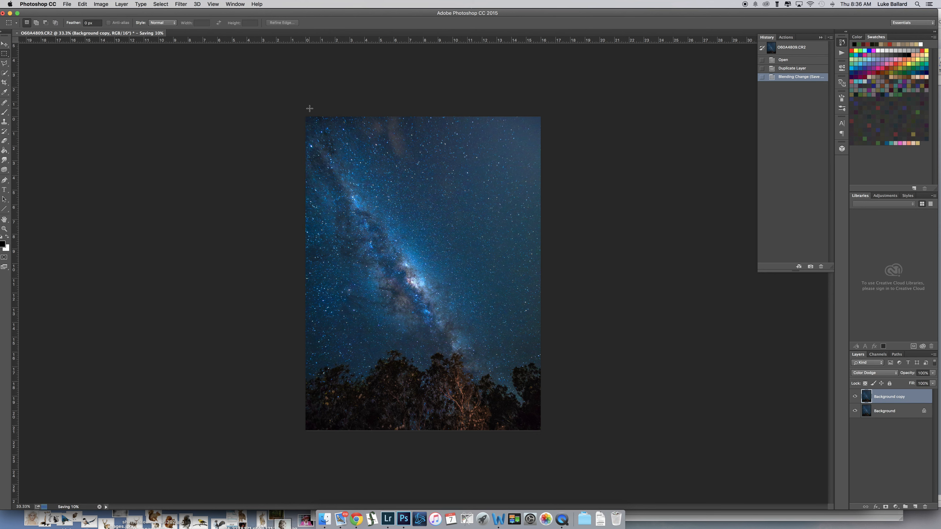